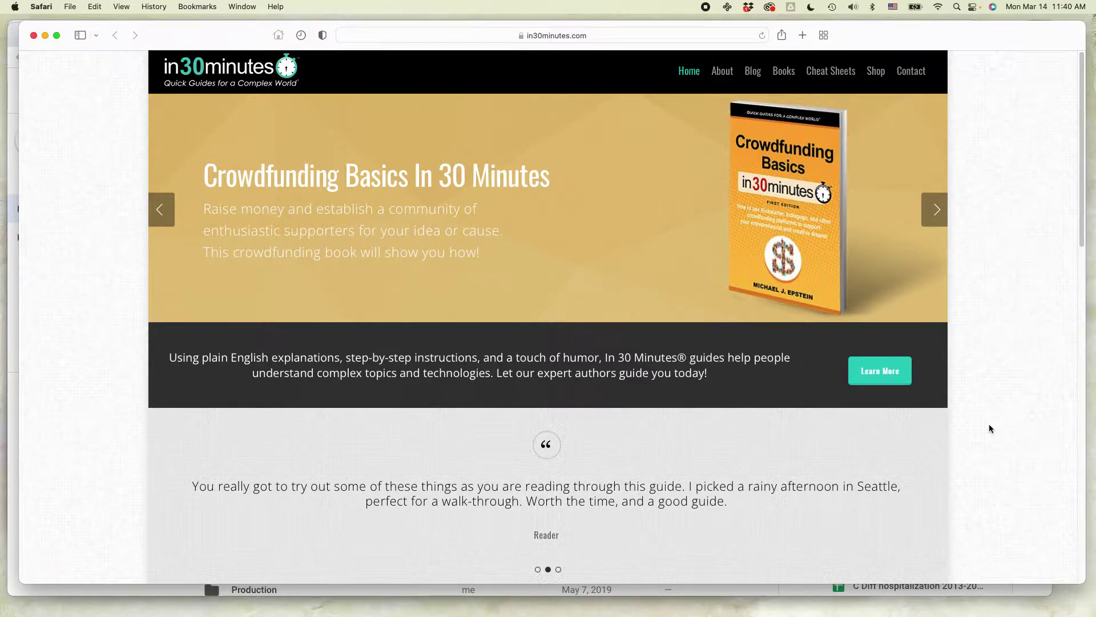
Bring Google Drive's My Drive to the front in Chrome and begin a Drive search.
key(super+Tab)
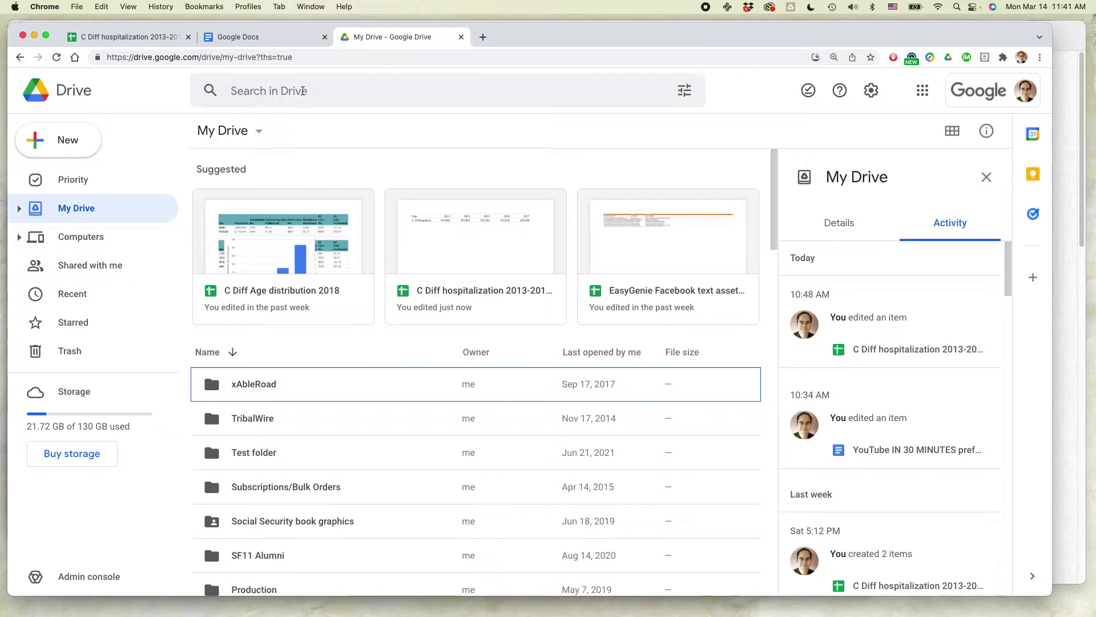
click(304, 90)
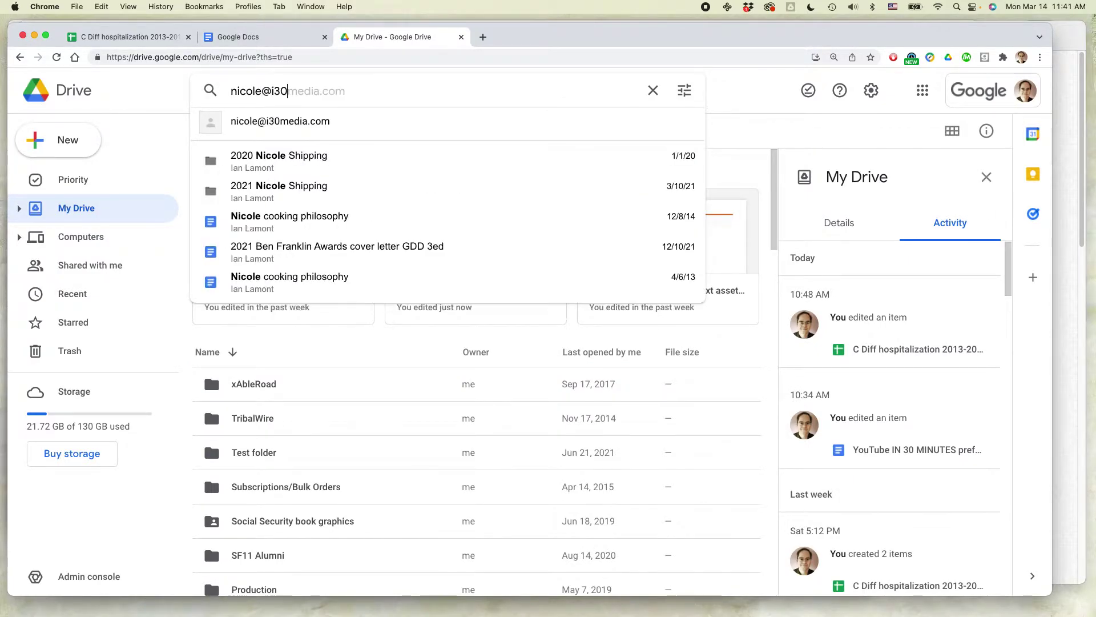
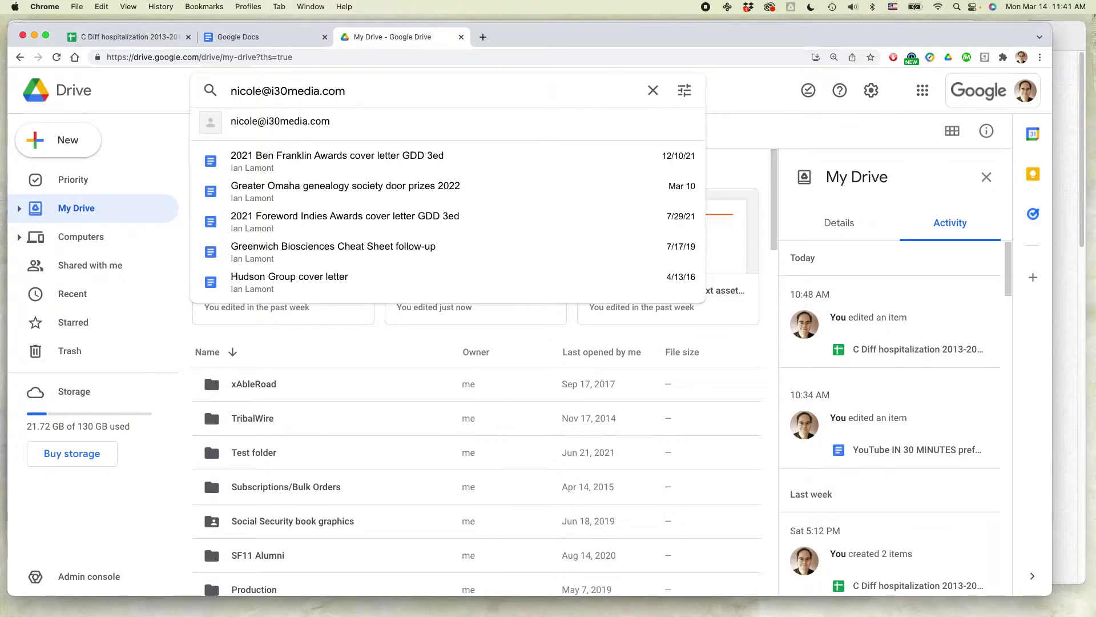
Pick the collaborator's suggested contact to list files they own; none match.
click(352, 120)
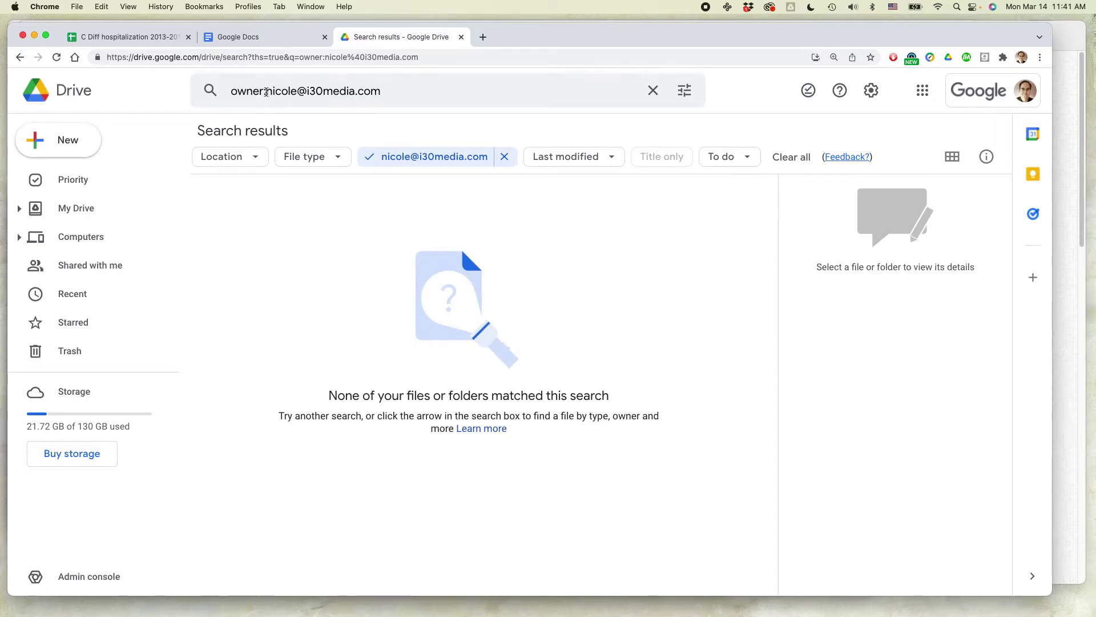
Drop the 'owner:' filter and rerun the search for the collaborator's address.
drag(266, 92, 223, 91)
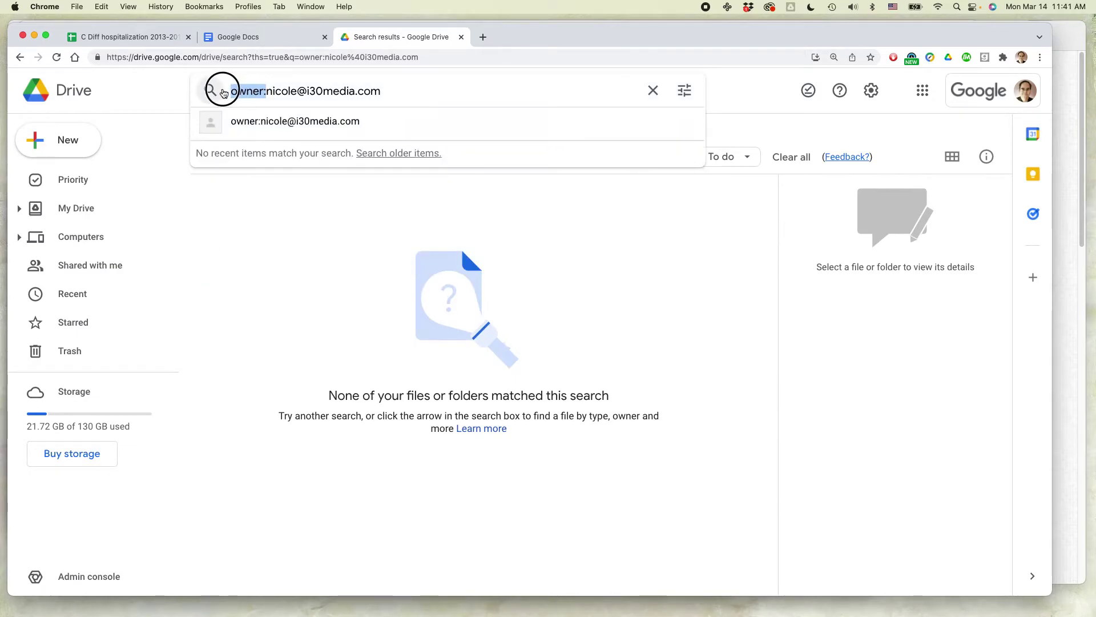
key(BackSpace)
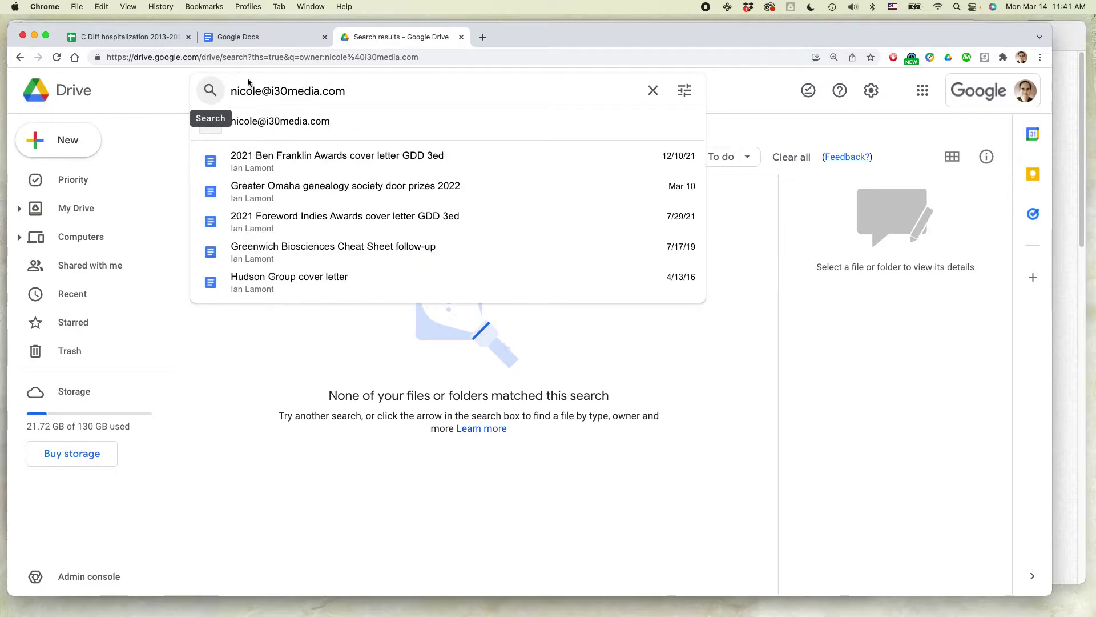
key(Return)
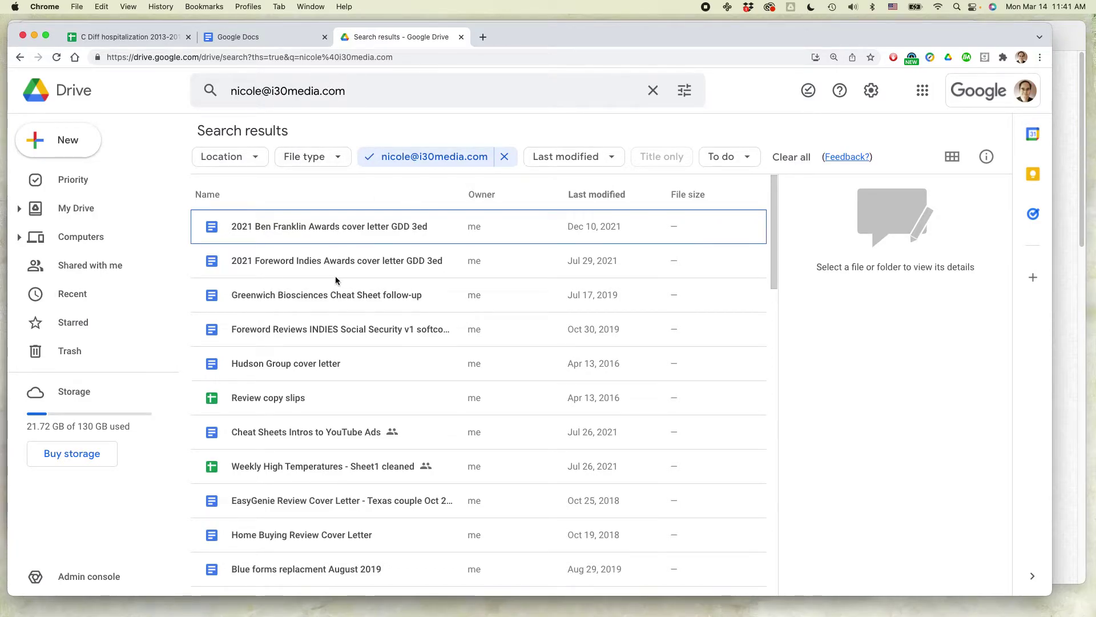
scroll(386, 266, down, 1)
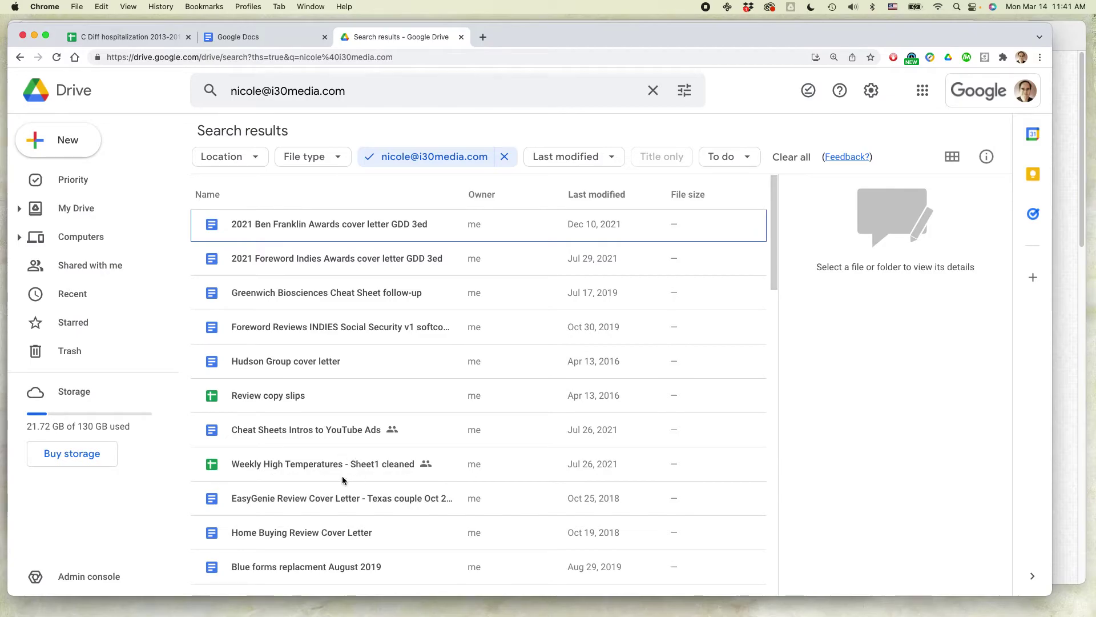
Review sharing on Cheat Sheets Intros to YouTube Ads, confirming the collaborator is an Editor.
right_click(410, 428)
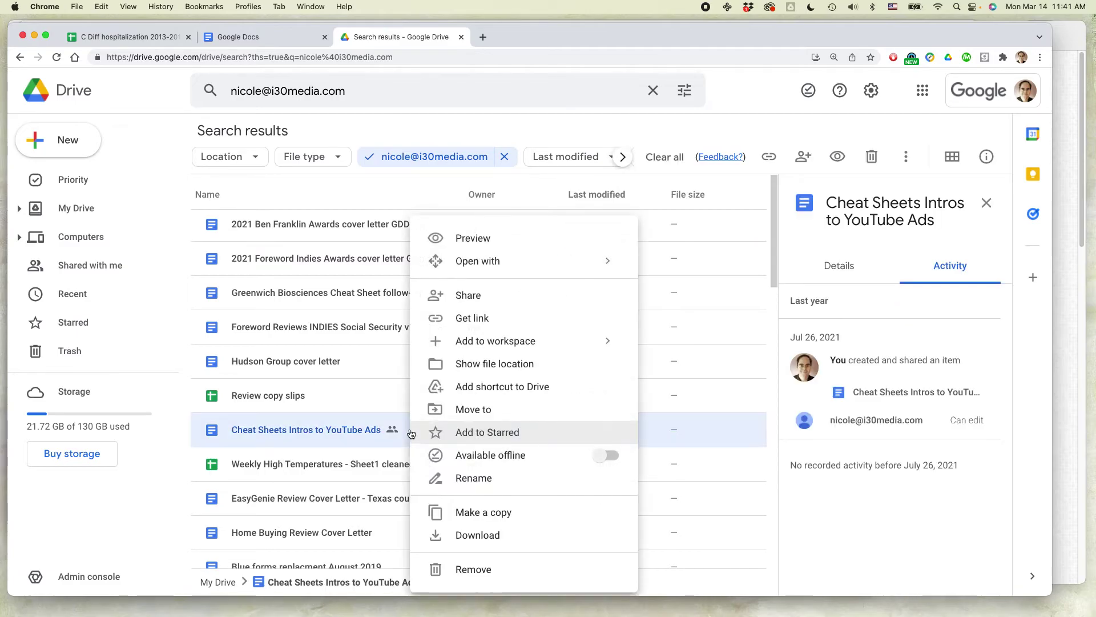
click(481, 297)
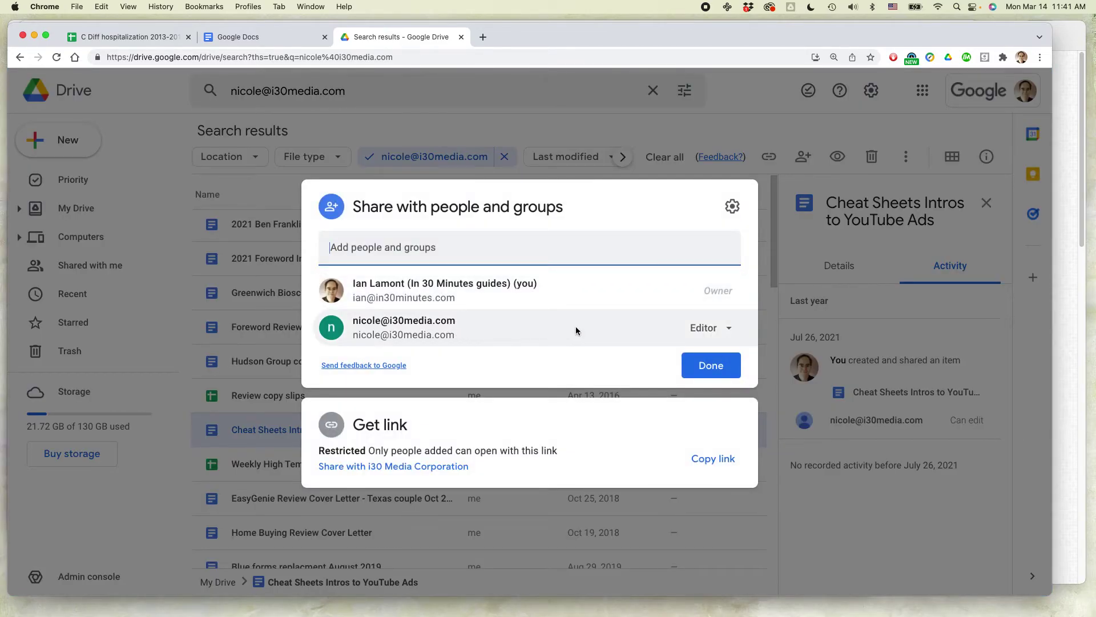
mouse_move(404, 327)
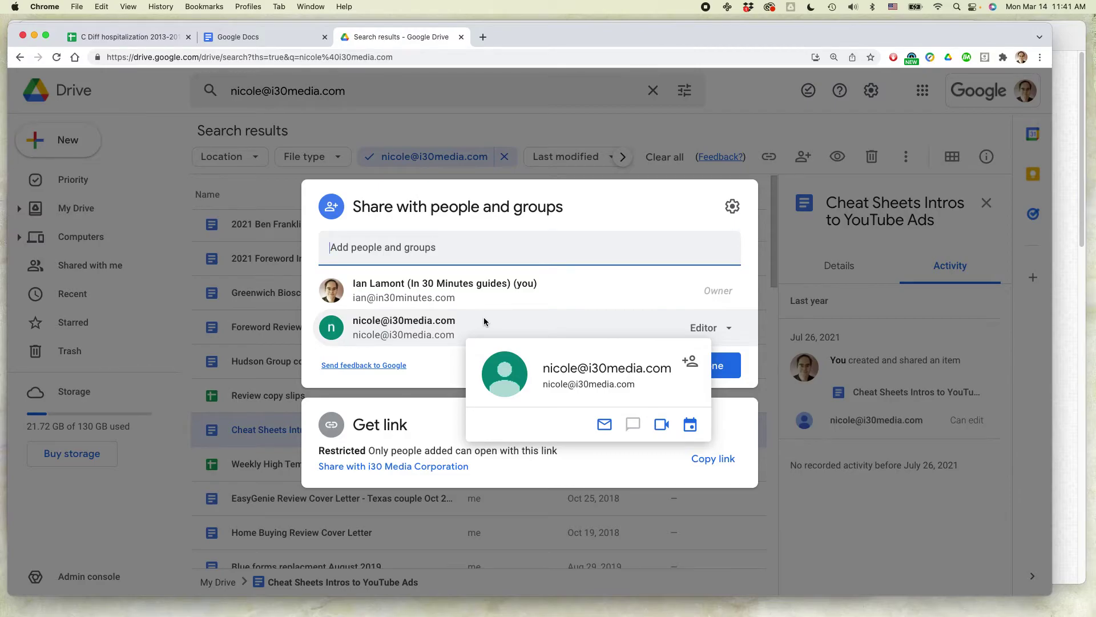
click(590, 121)
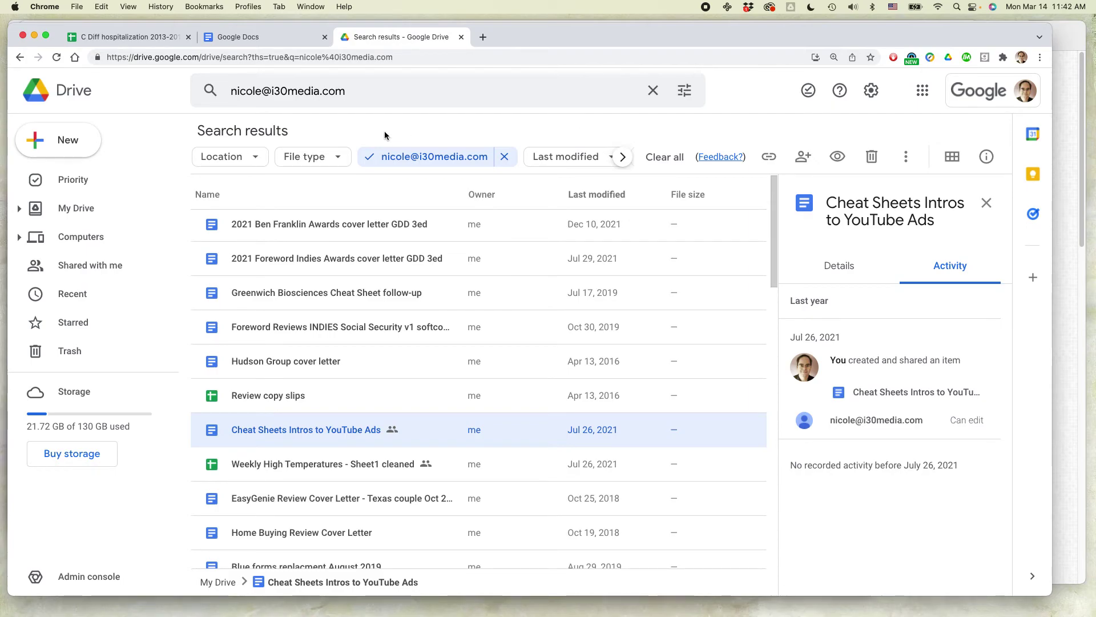
Switch from Google Drive back to the in30minutes.com page in Safari.
key(super+Tab)
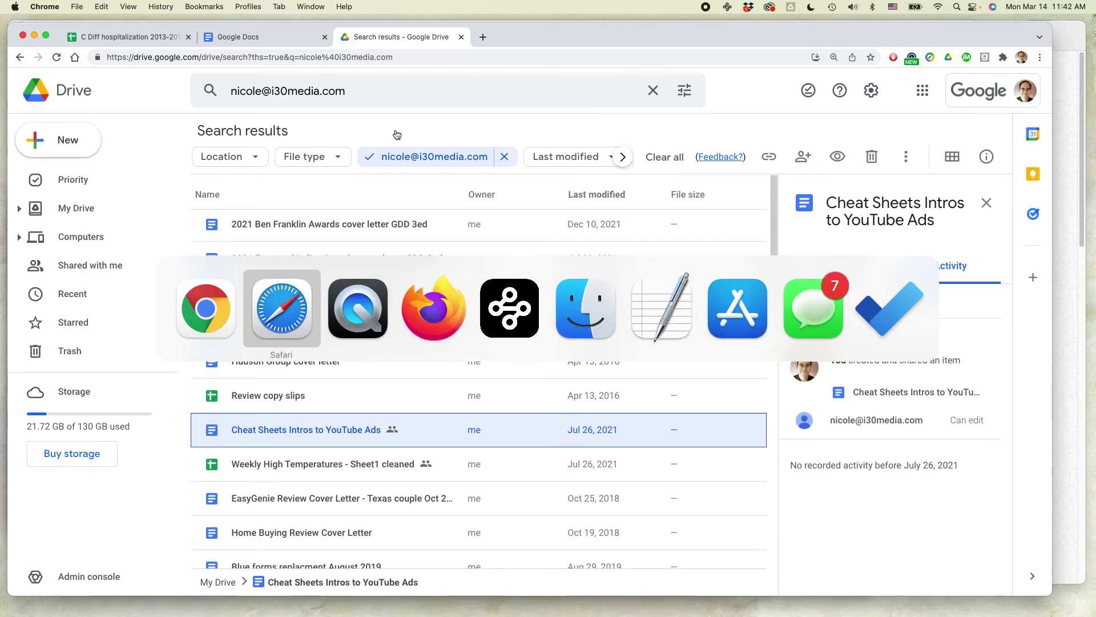